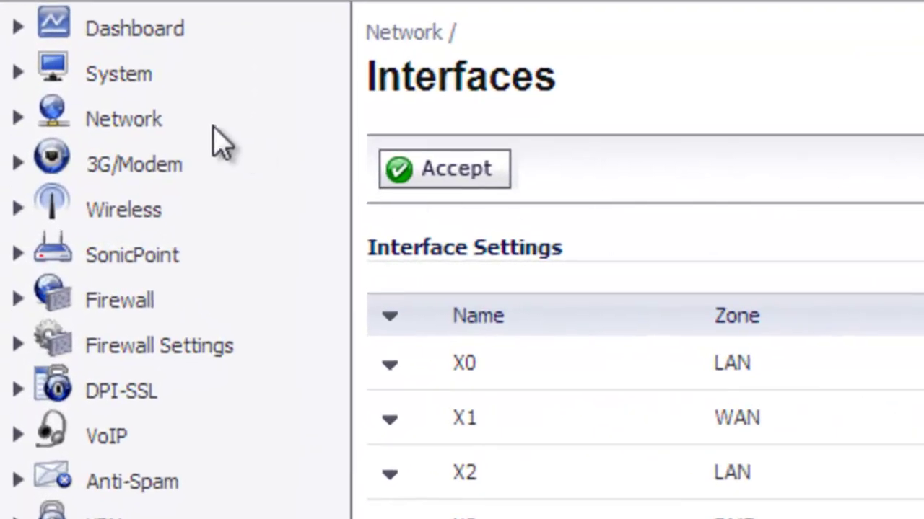
# Put interface X4 in the LAN zone at 10.100.15.1 / 255.255.255.0 with comment 'Packet 8 Phone'.
pyautogui.click(144, 119)
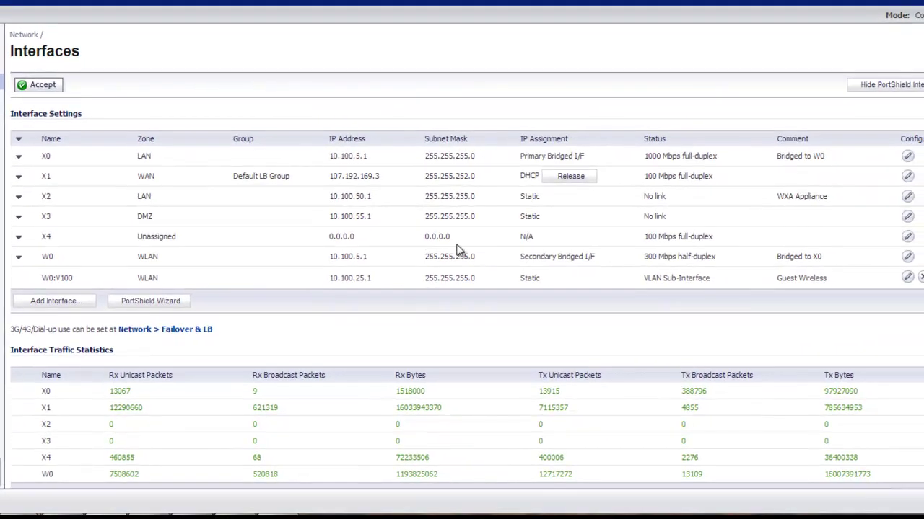
pyautogui.click(907, 238)
pyautogui.click(459, 89)
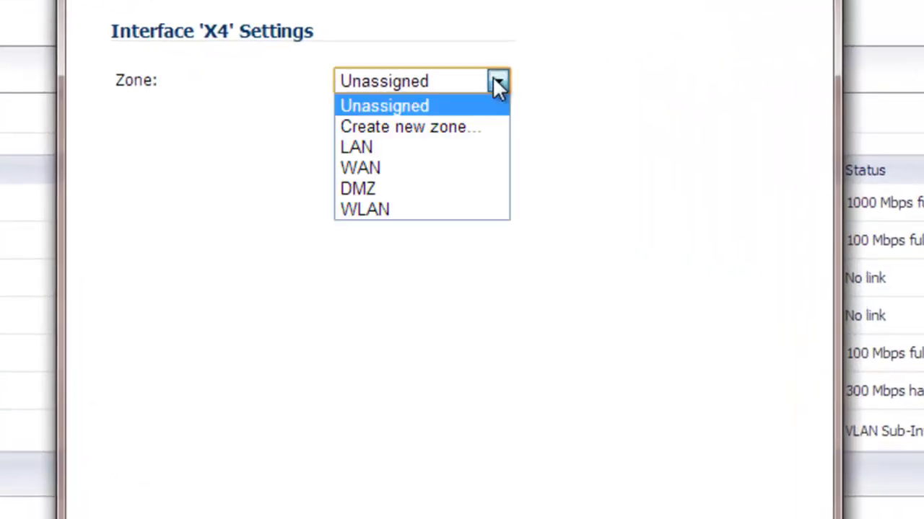
pyautogui.click(402, 147)
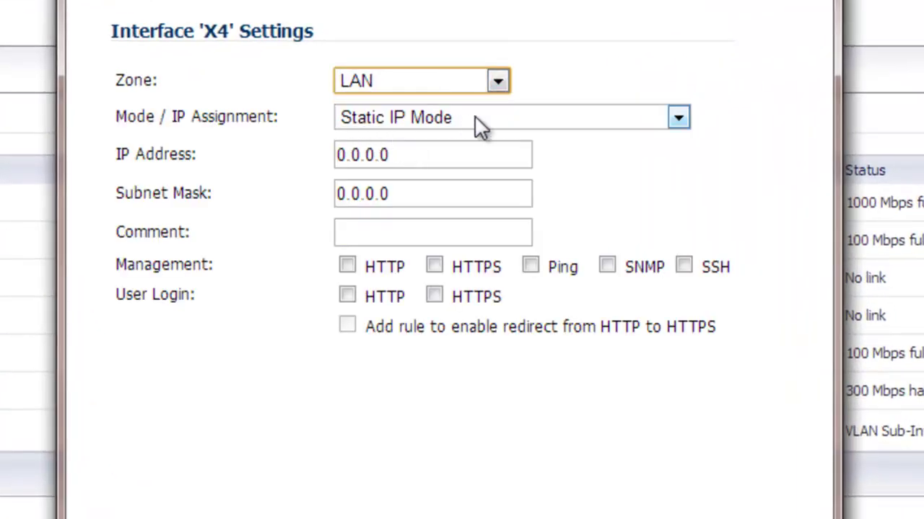
pyautogui.click(425, 161)
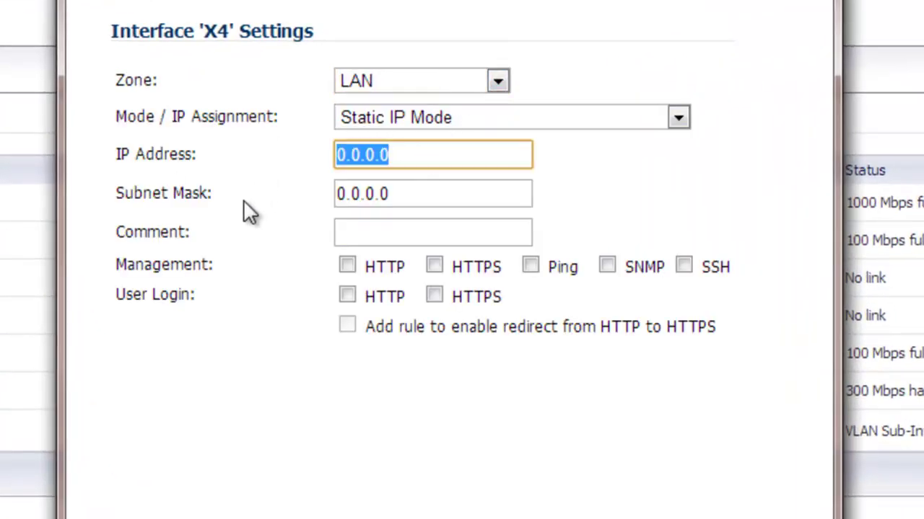
pyautogui.write('10.100.15.1')
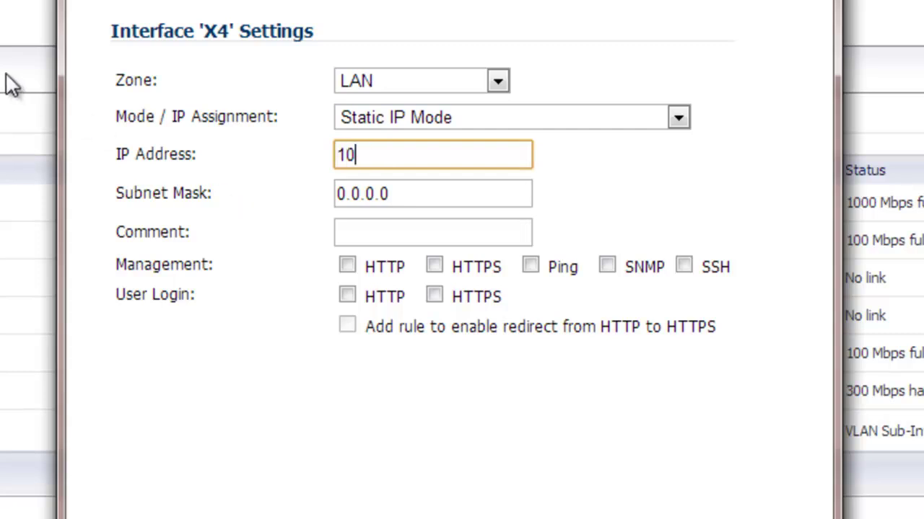
pyautogui.press('Tab')
pyautogui.write('255.255.255.0')
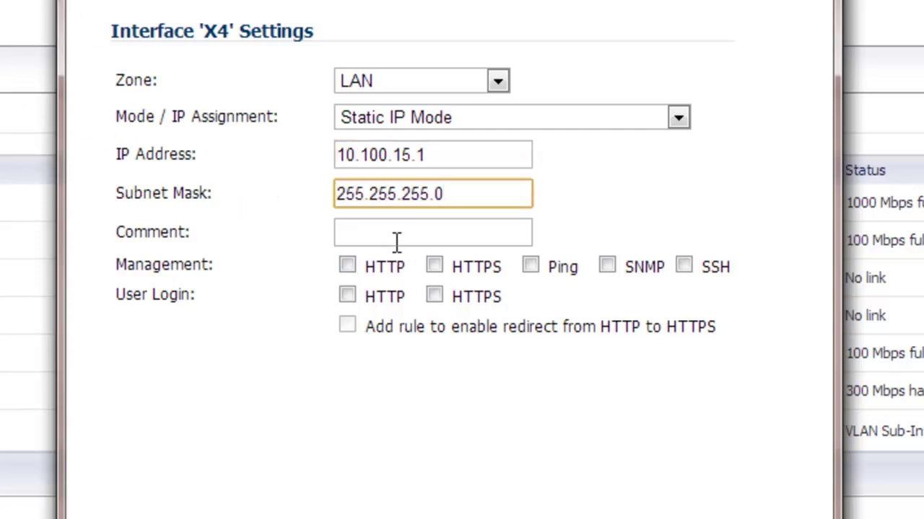
pyautogui.click(396, 240)
pyautogui.write('Packet 8 Phone')
pyautogui.press('Return')
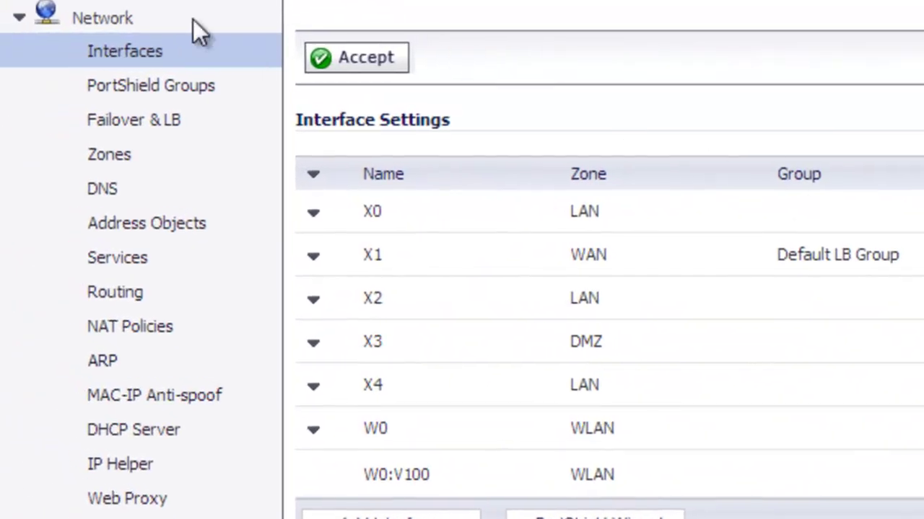
# Start a static DHCP lease named 'Packet 8 Phone' for 10.100.15.8 with the phone's MAC address.
pyautogui.click(132, 437)
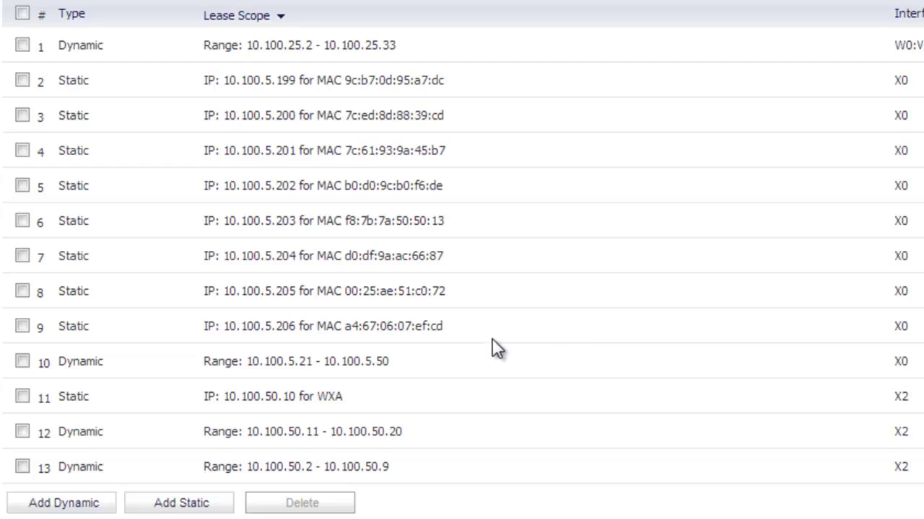
pyautogui.click(185, 504)
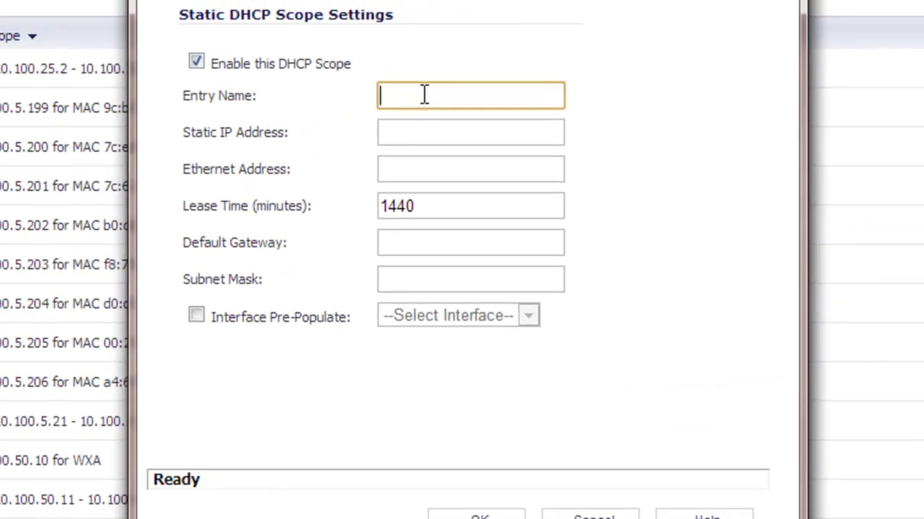
pyautogui.write('Packet 8 Phone')
pyautogui.click(406, 134)
pyautogui.write('10.100.15.8')
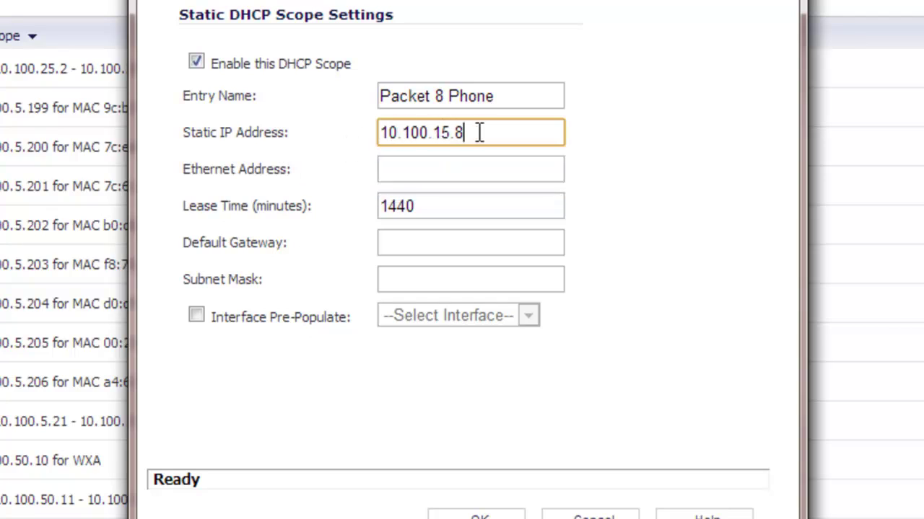
pyautogui.press('Tab')
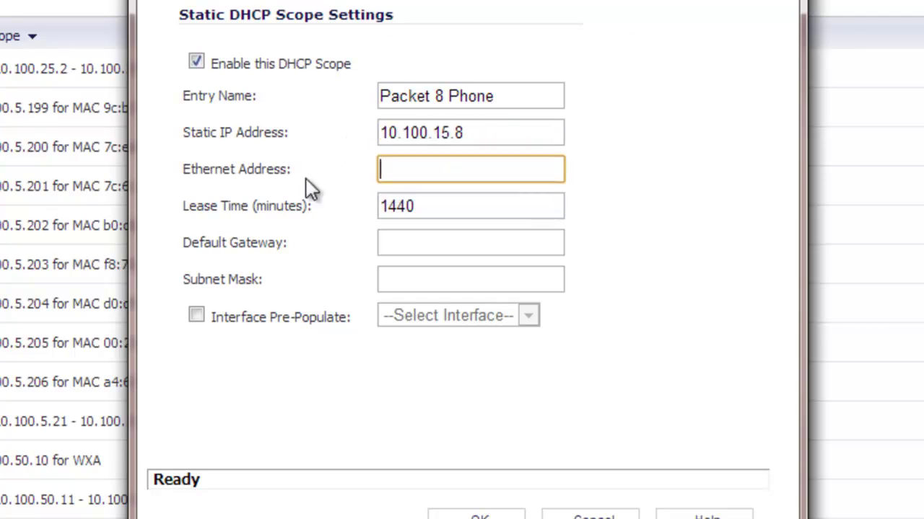
pyautogui.write('00:04:f2:38:1e:a1')
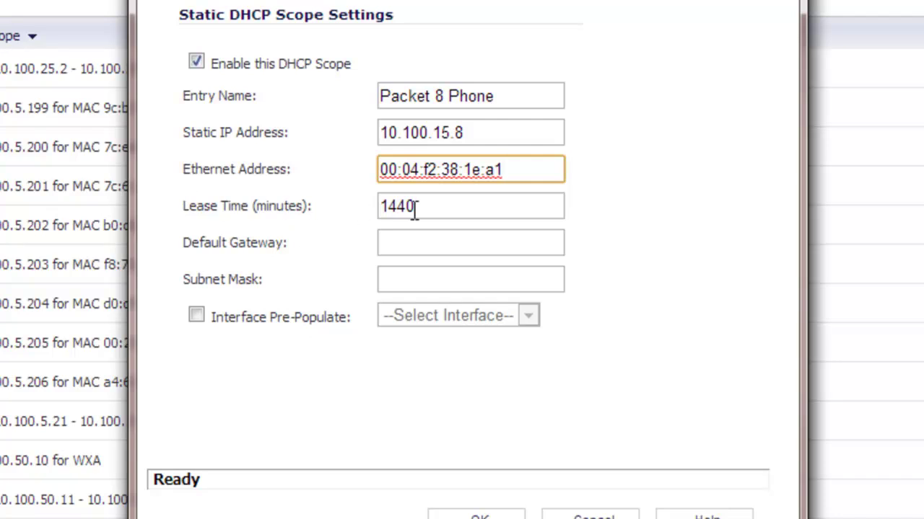
# Give the lease gateway 10.100.15.1, mask 255.255.255.0 and interface X4, then save it.
pyautogui.click(416, 243)
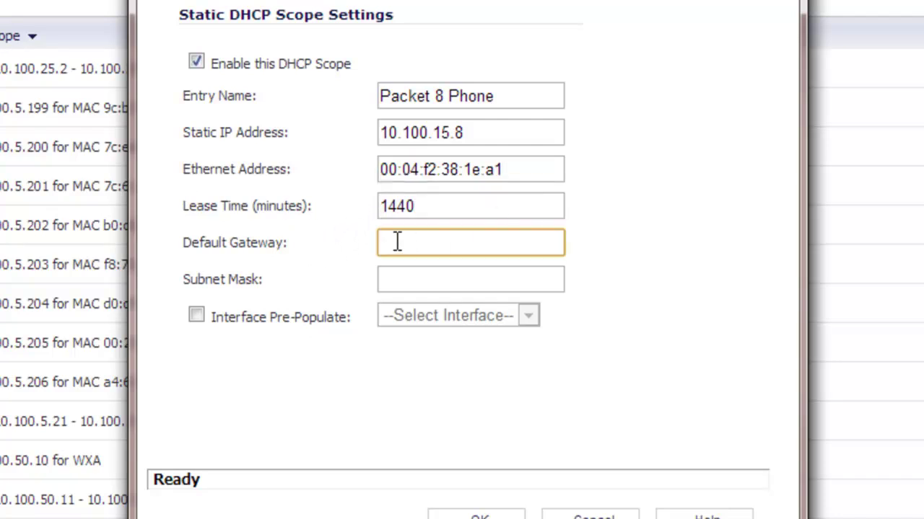
pyautogui.click(397, 243)
pyautogui.write('10')
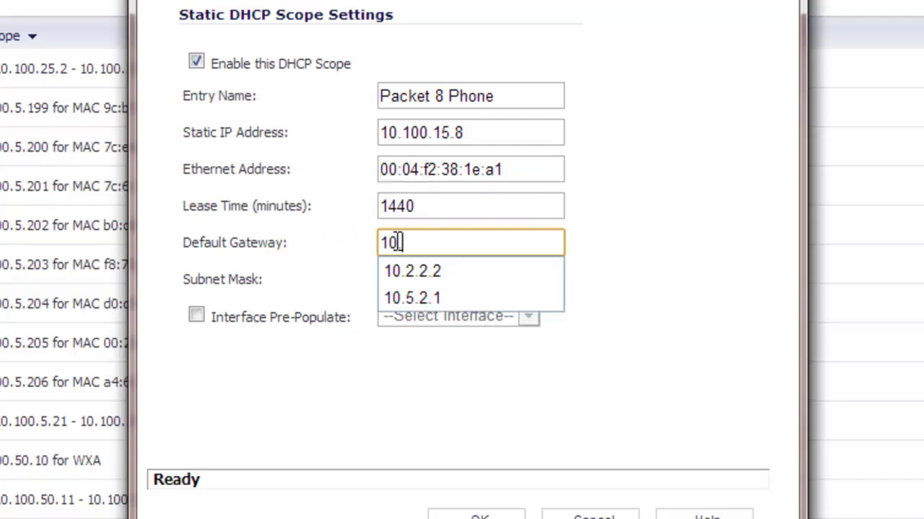
pyautogui.write('.100.15.1')
pyautogui.click(430, 275)
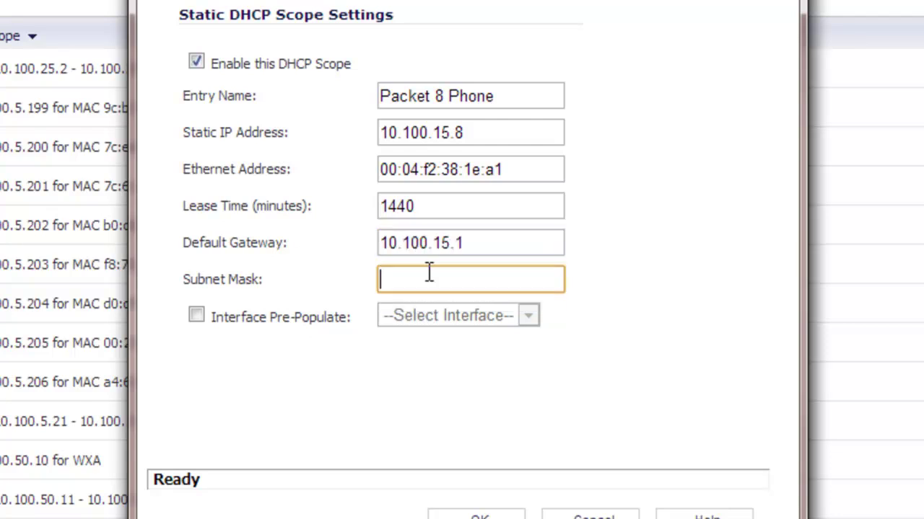
pyautogui.write('255.255.255.0')
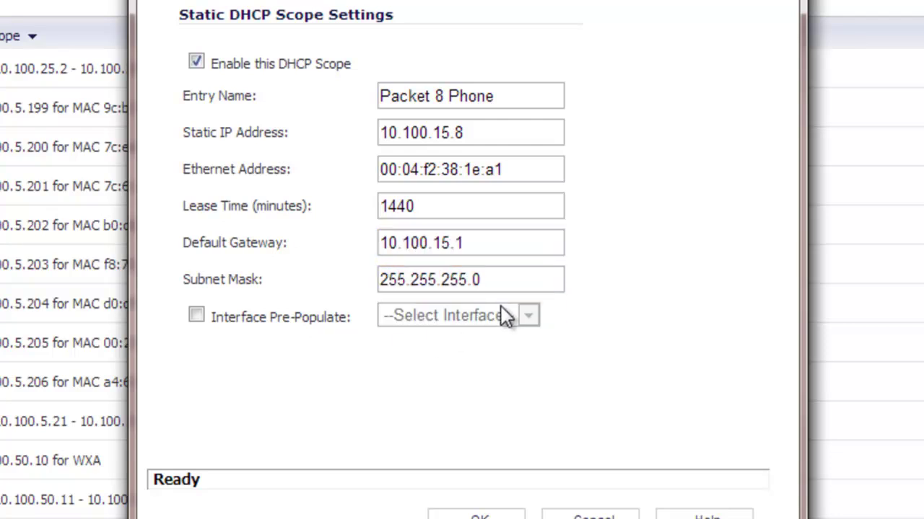
pyautogui.click(196, 318)
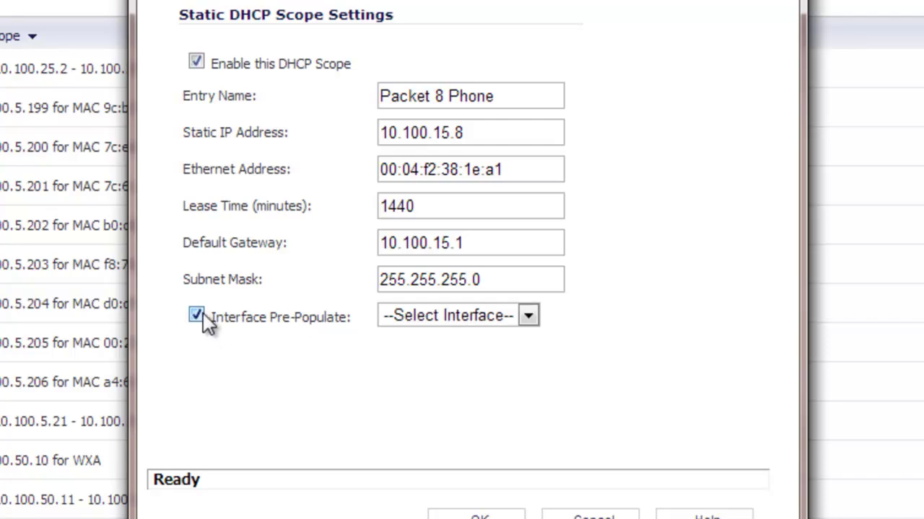
pyautogui.click(527, 316)
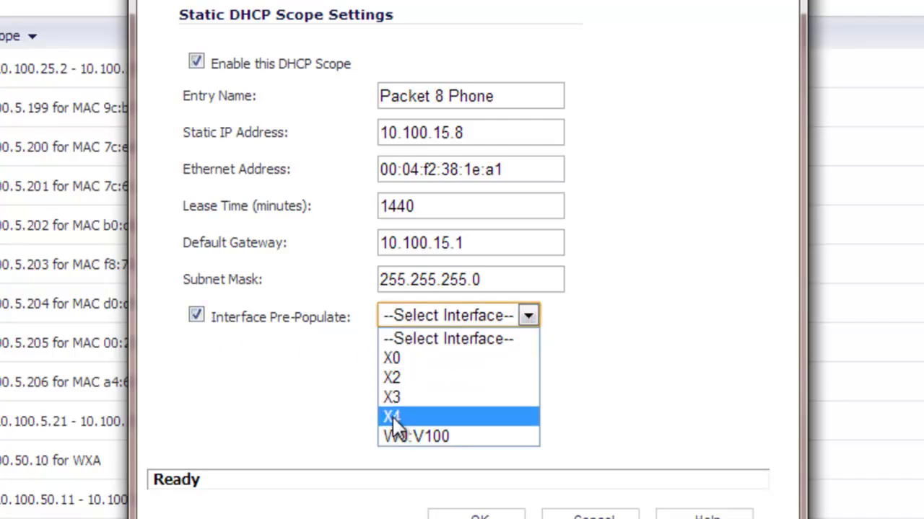
pyautogui.click(393, 415)
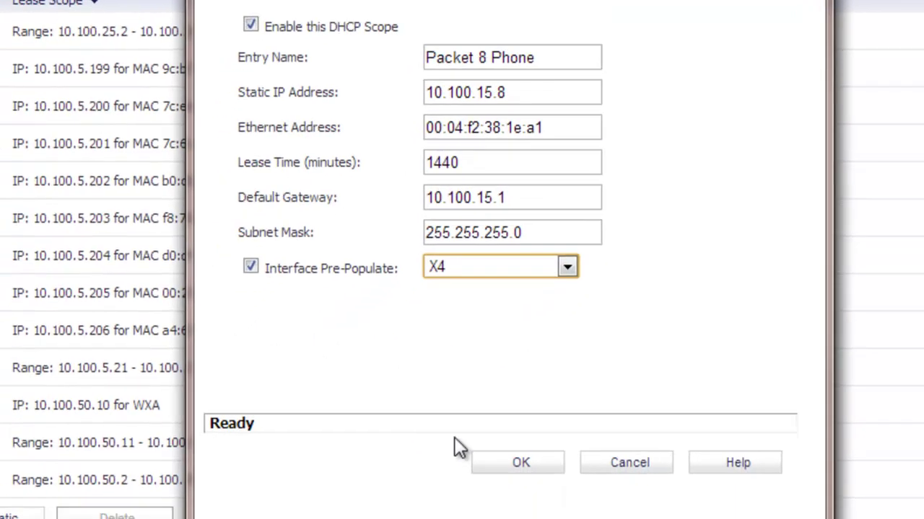
pyautogui.click(518, 462)
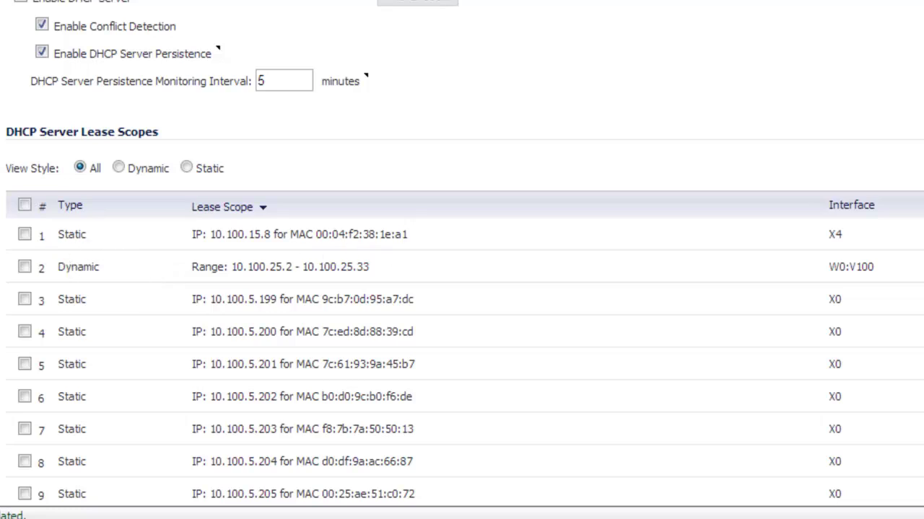
pyautogui.moveTo(888, 189)
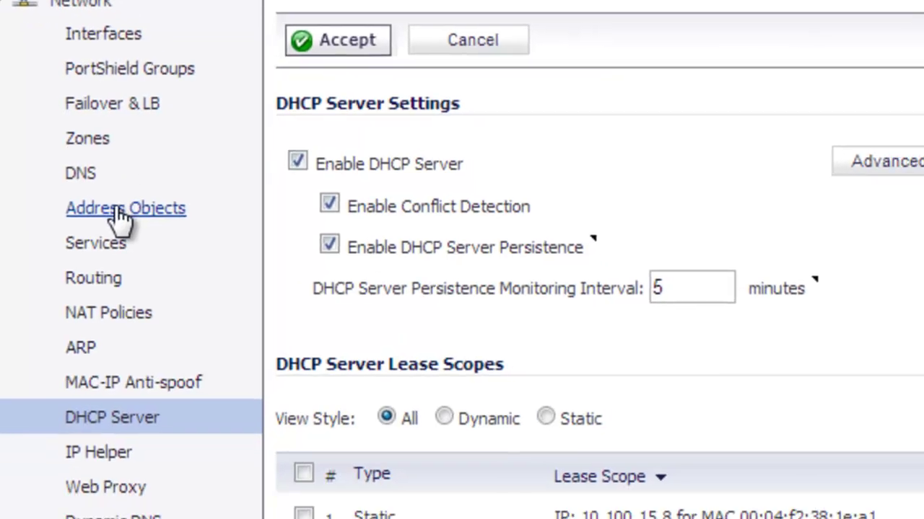
# Create the LAN host address object 'Packet 8 Phone' at 10.100.15.8.
pyautogui.click(148, 236)
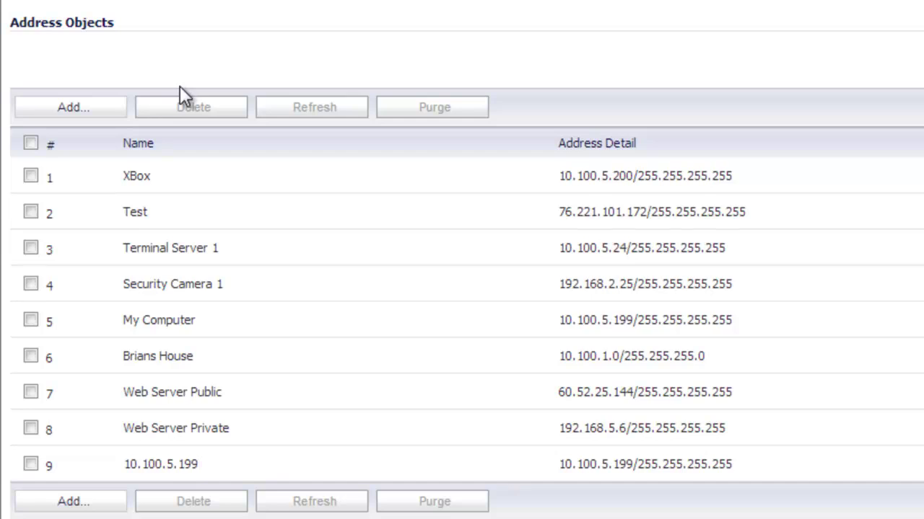
pyautogui.click(78, 109)
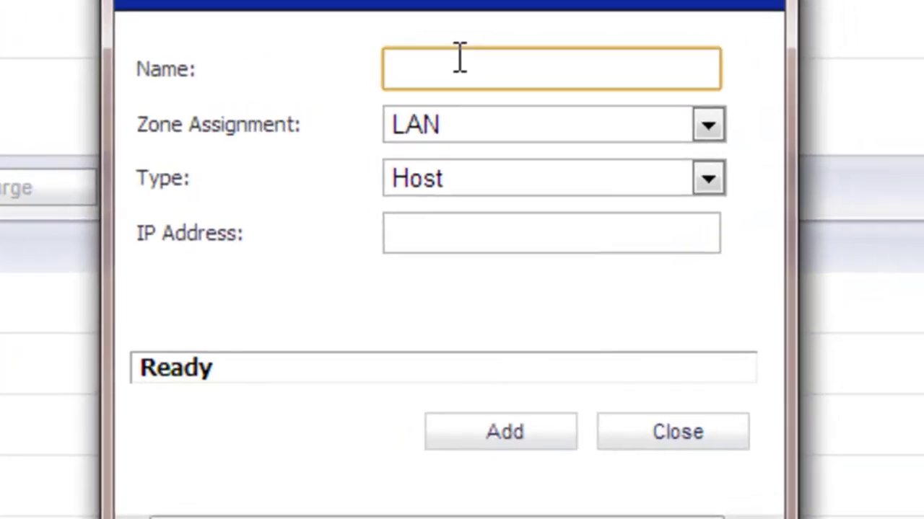
pyautogui.write('Packet 8 Phone')
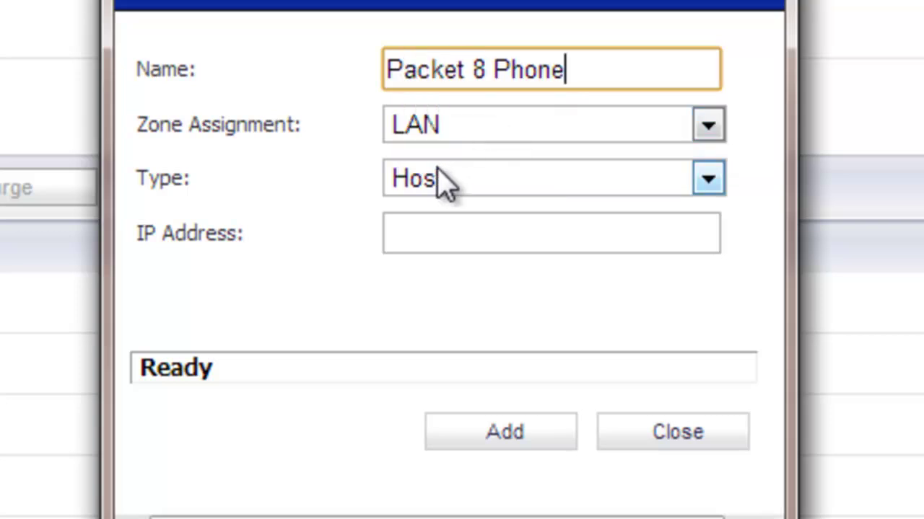
pyautogui.click(444, 232)
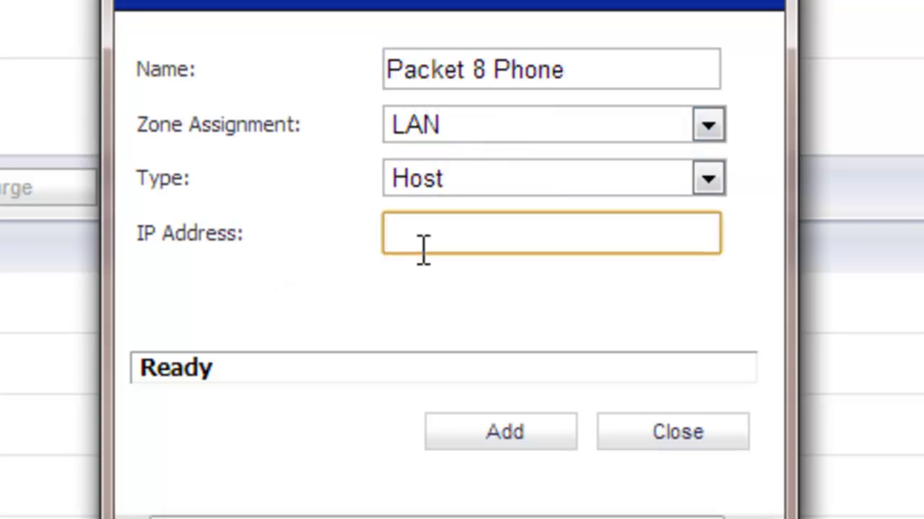
pyautogui.write('10.100.15.8')
pyautogui.click(501, 436)
pyautogui.click(656, 436)
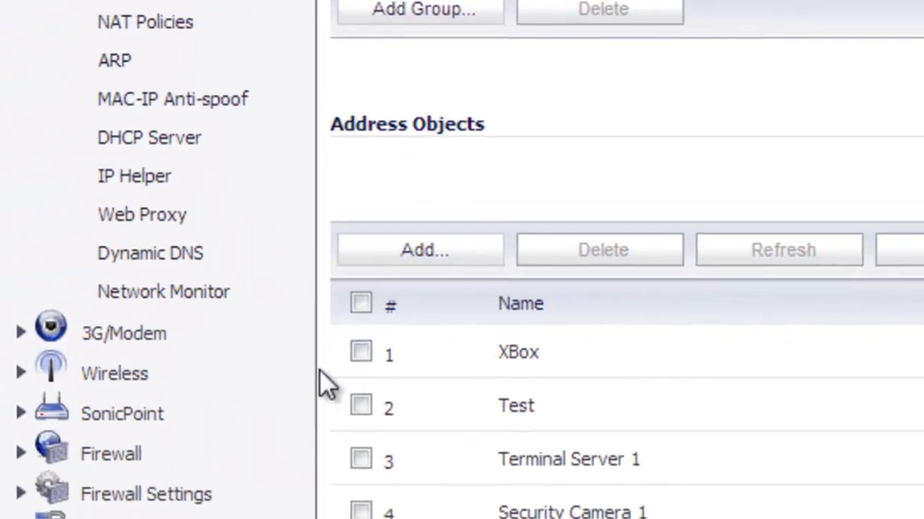
# Switch the bandwidth management type to Global in the firewall BWM settings.
pyautogui.click(181, 495)
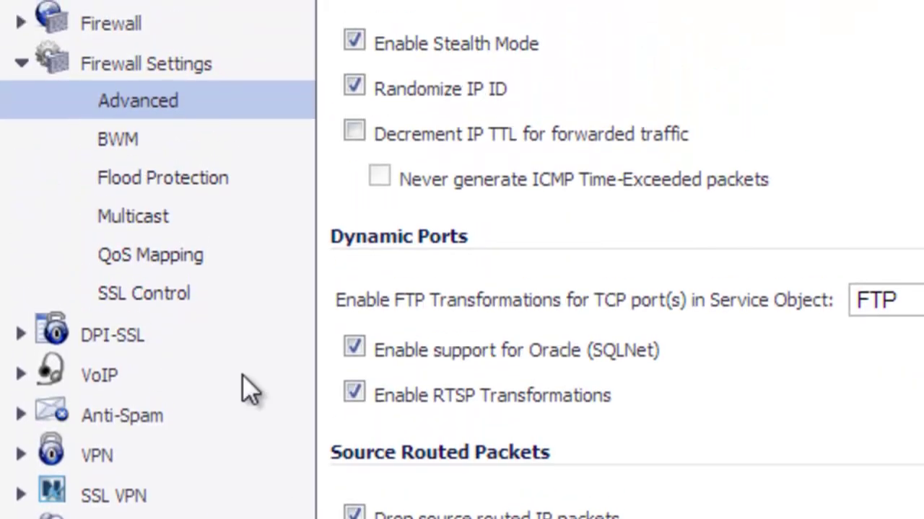
pyautogui.click(124, 142)
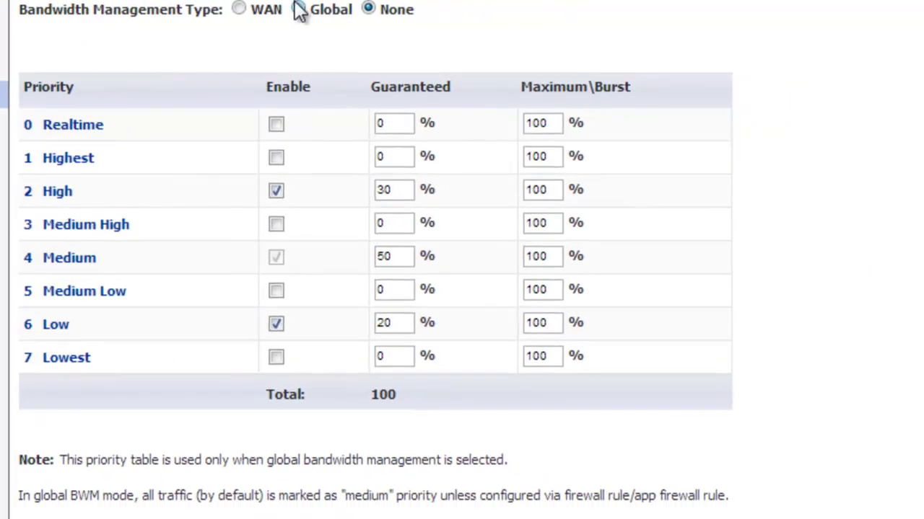
pyautogui.click(299, 10)
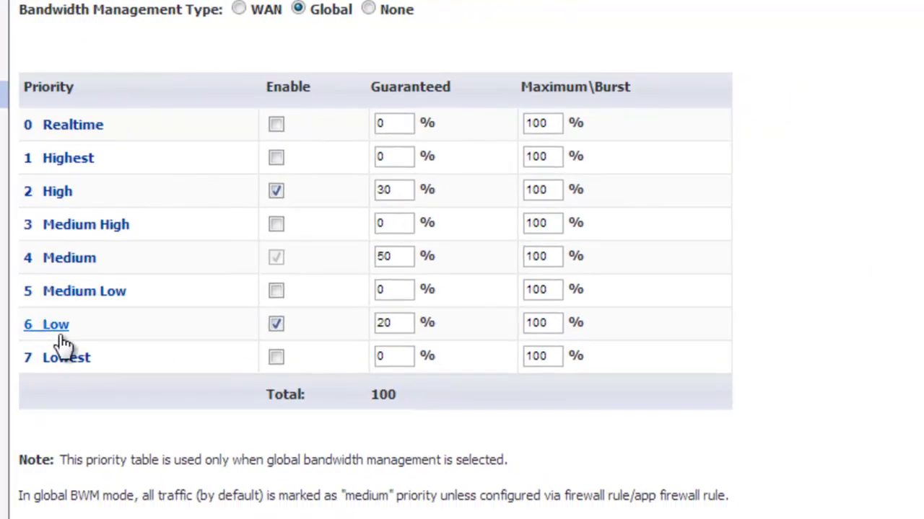
pyautogui.doubleClick(399, 326)
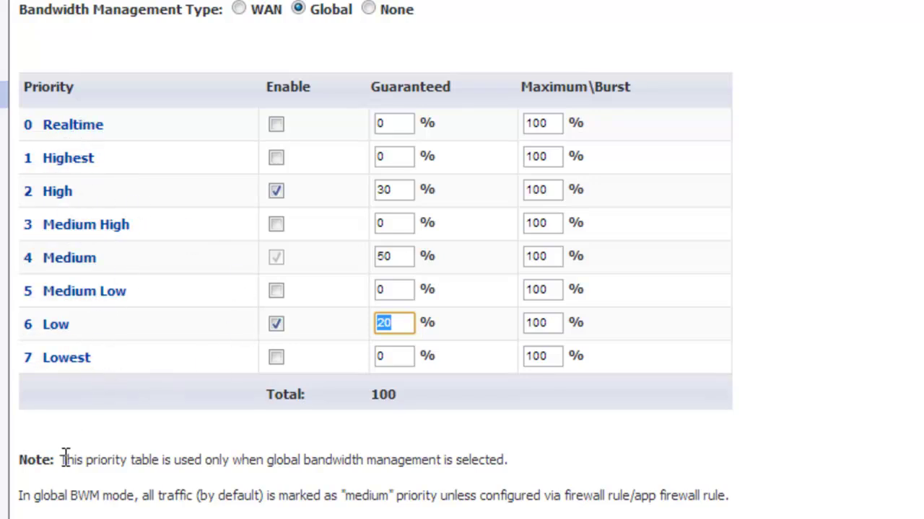
pyautogui.moveTo(22, 498); pyautogui.dragTo(780, 515)
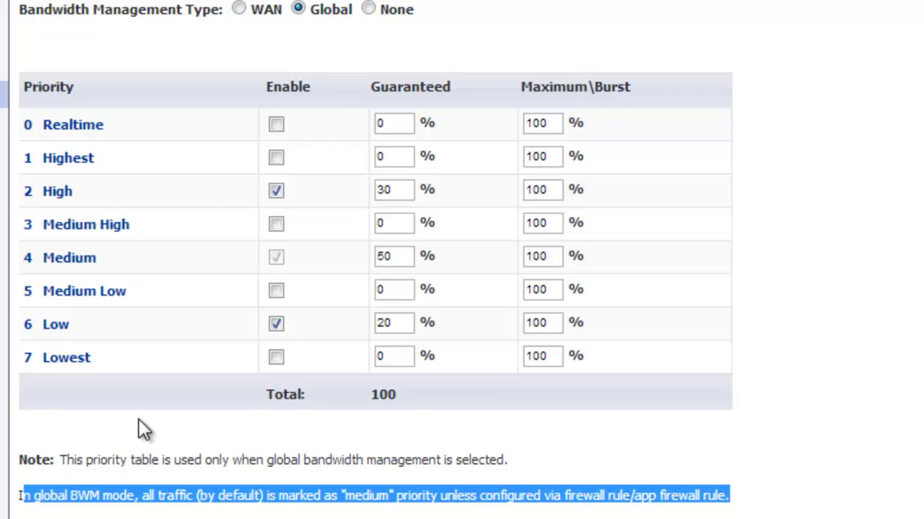
# Set the Low priority guarantee to 9% and High to 41%, totalling 100%.
pyautogui.doubleClick(407, 326)
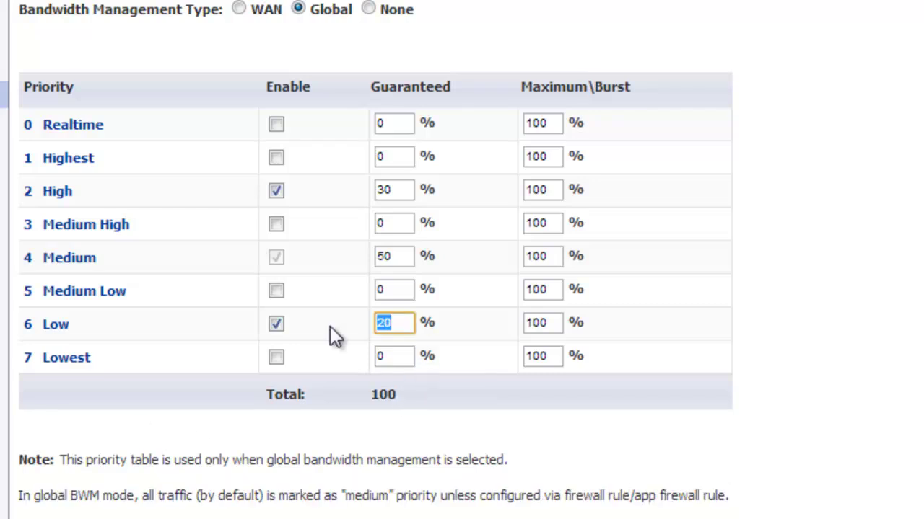
pyautogui.write('9')
pyautogui.click(468, 430)
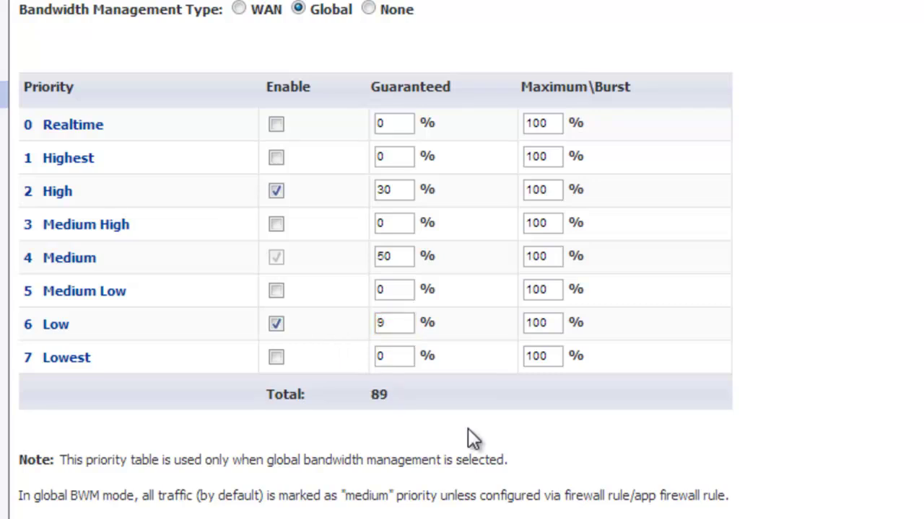
pyautogui.doubleClick(408, 190)
pyautogui.write('41')
pyautogui.click(446, 392)
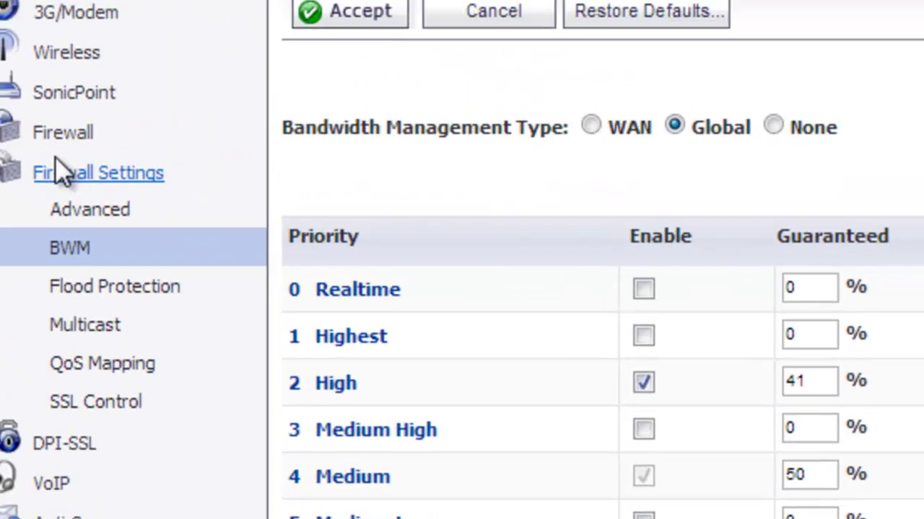
# Display the LAN-to-WAN rules from the Firewall Access Rules matrix view.
pyautogui.click(82, 135)
pyautogui.click(150, 215)
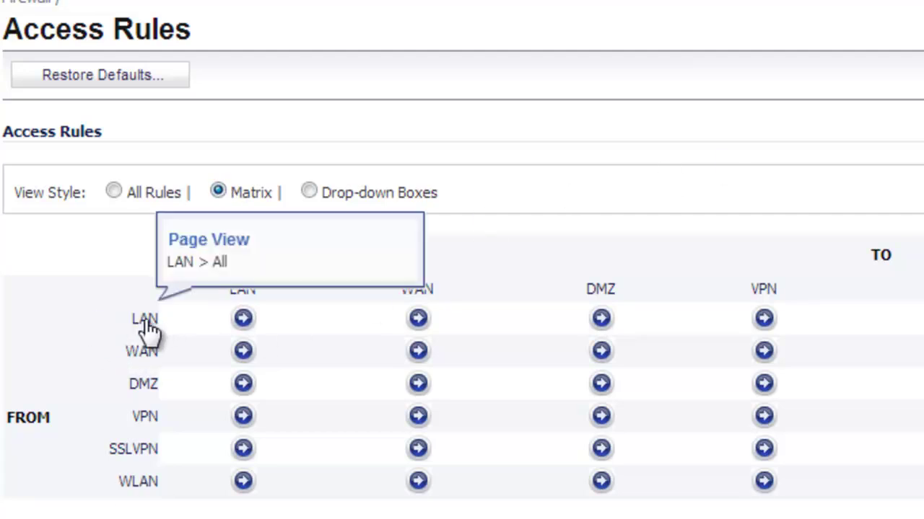
pyautogui.click(417, 319)
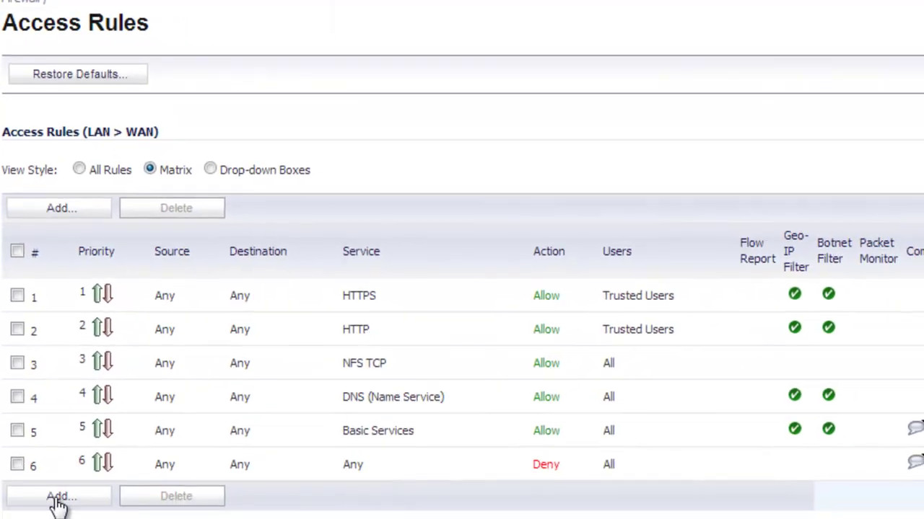
# Draft a LAN-to-WAN rule: service Any, source Packet 8 Phone, destination Any, comment 'Packet 8 Phone'.
pyautogui.click(58, 504)
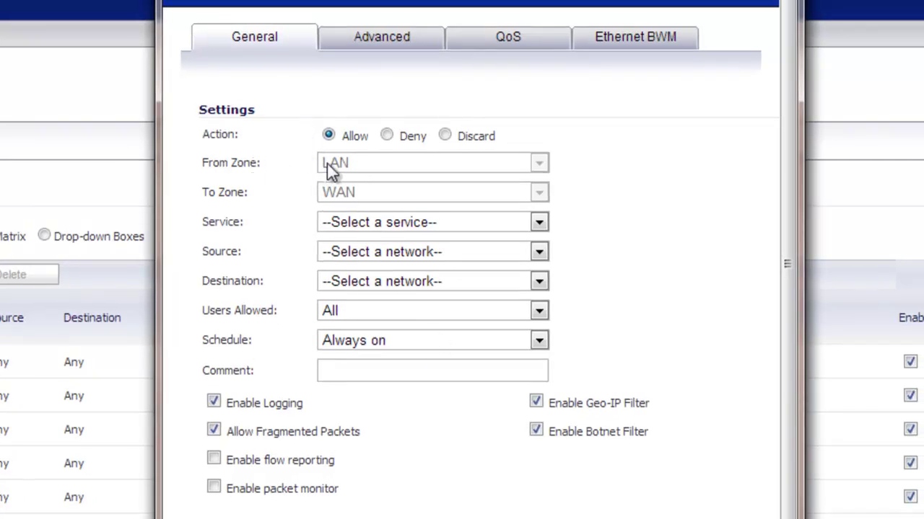
pyautogui.click(344, 228)
pyautogui.click(339, 294)
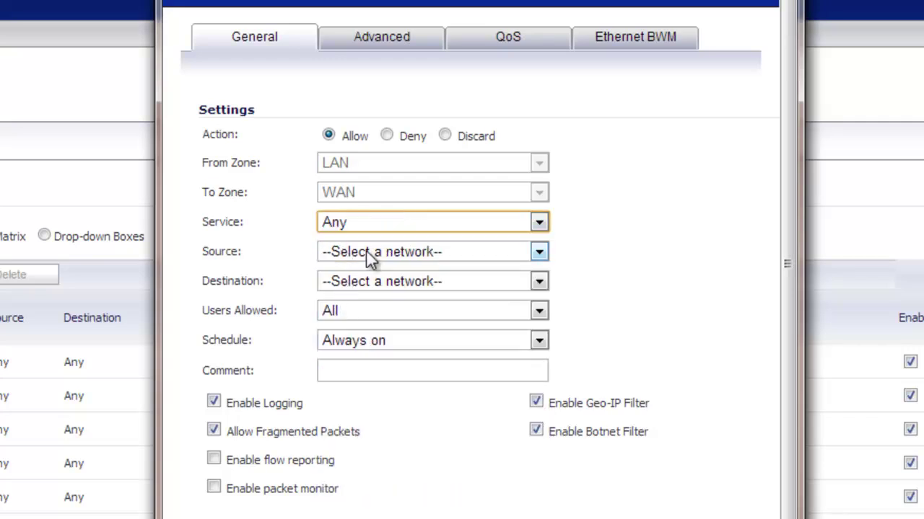
pyautogui.click(368, 250)
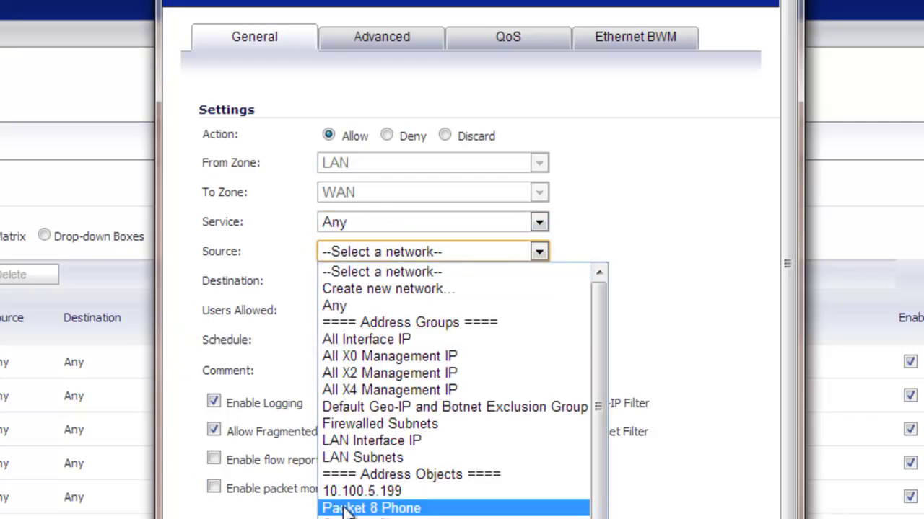
pyautogui.click(346, 510)
pyautogui.click(380, 281)
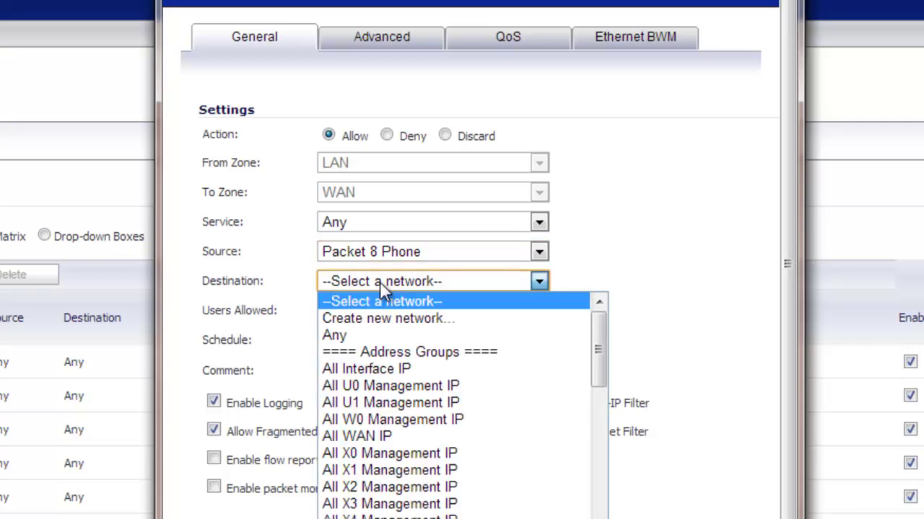
pyautogui.click(334, 336)
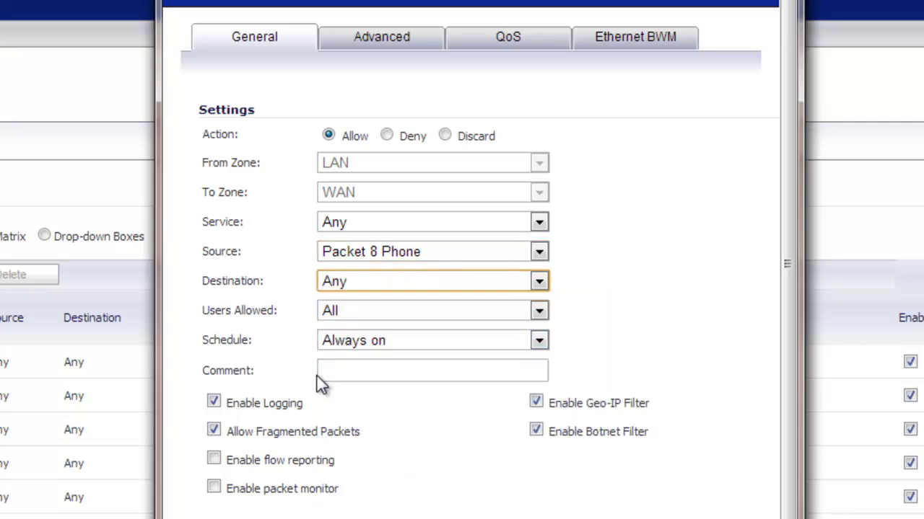
pyautogui.click(346, 372)
pyautogui.write('Packet 8 Phone')
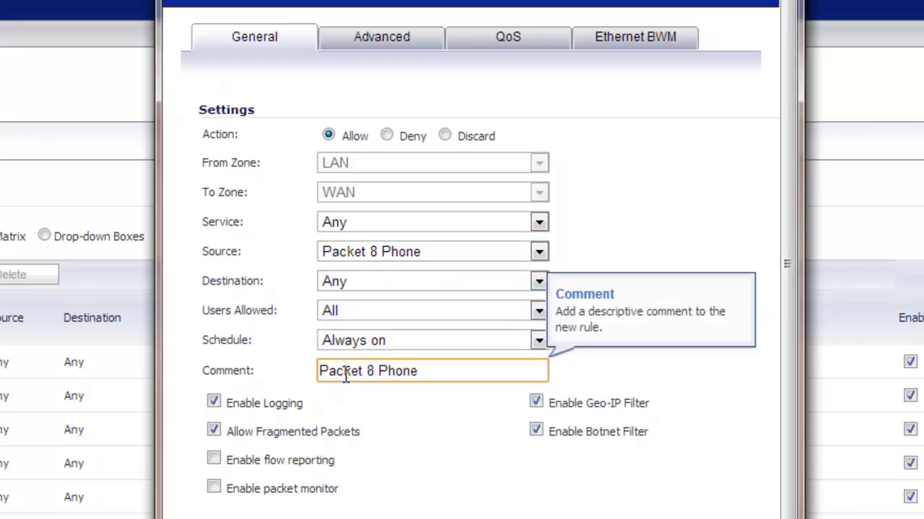
# Enable outbound and inbound bandwidth management at priority 6 Low and add the rule.
pyautogui.click(617, 46)
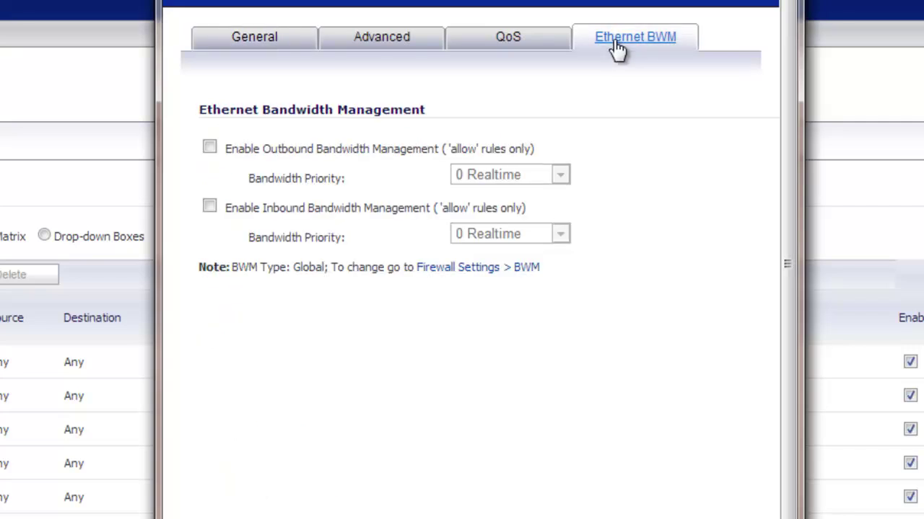
pyautogui.click(209, 148)
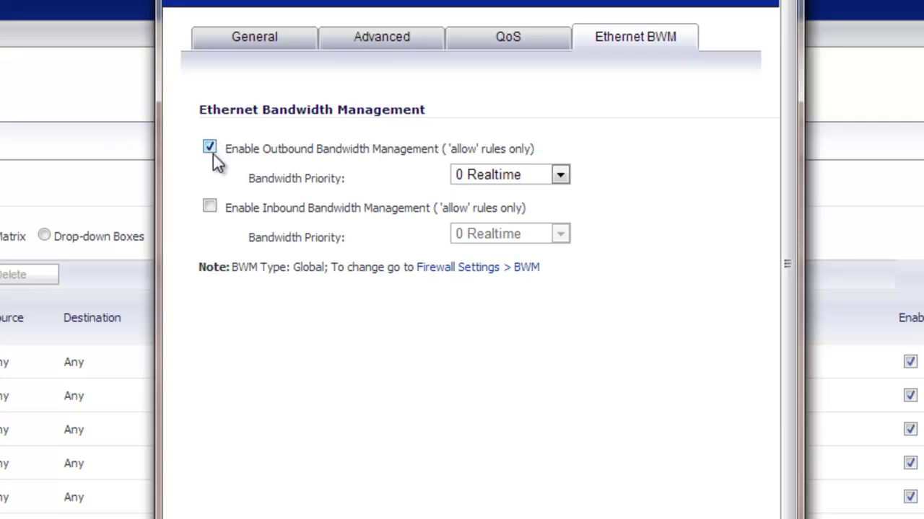
pyautogui.click(209, 207)
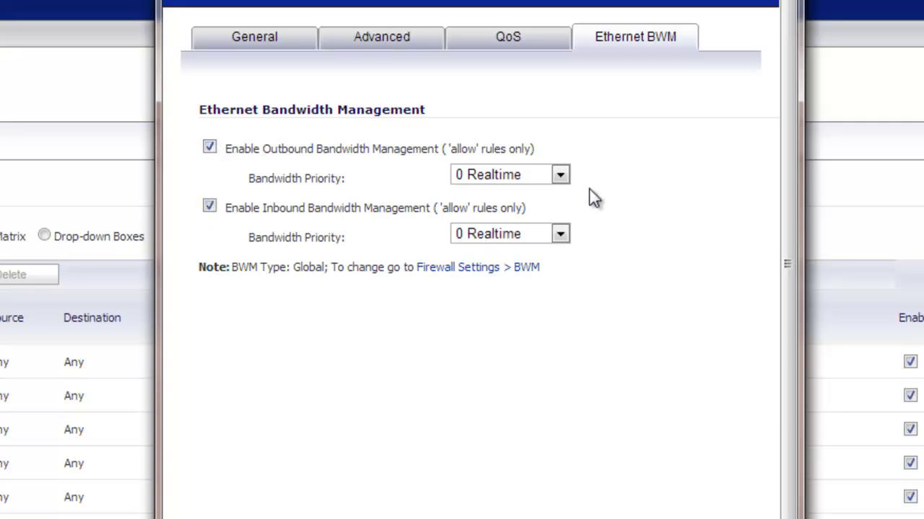
pyautogui.click(562, 175)
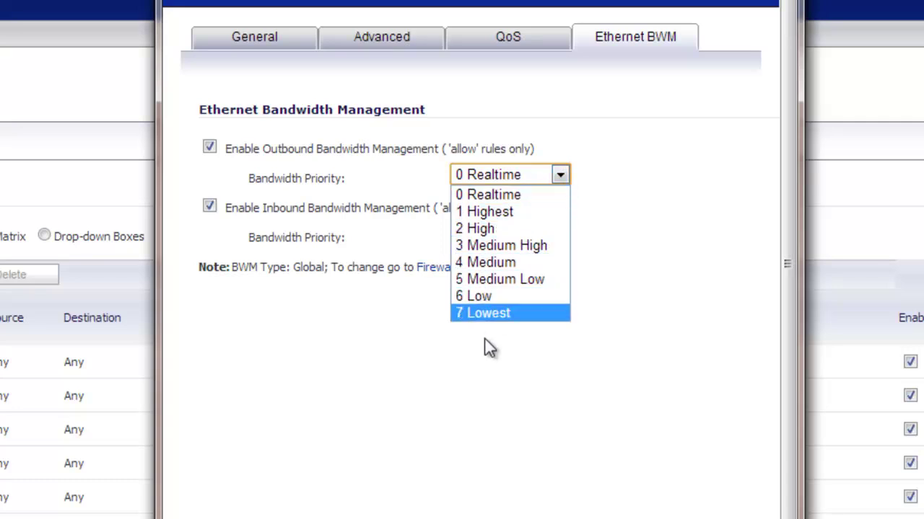
pyautogui.click(480, 296)
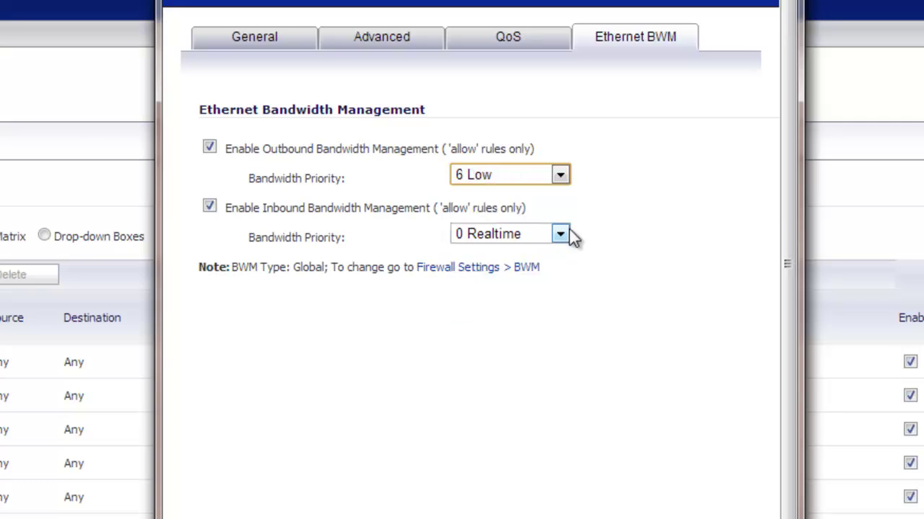
pyautogui.click(559, 234)
pyautogui.click(479, 356)
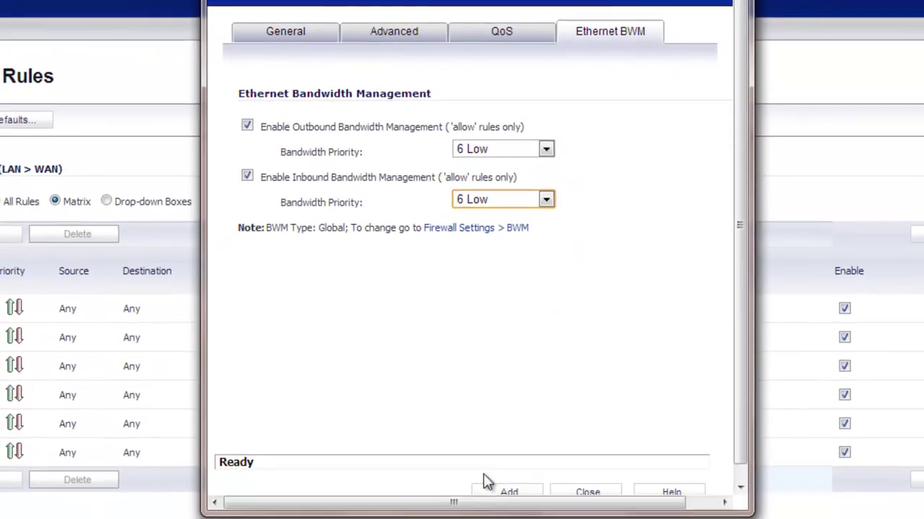
pyautogui.click(501, 489)
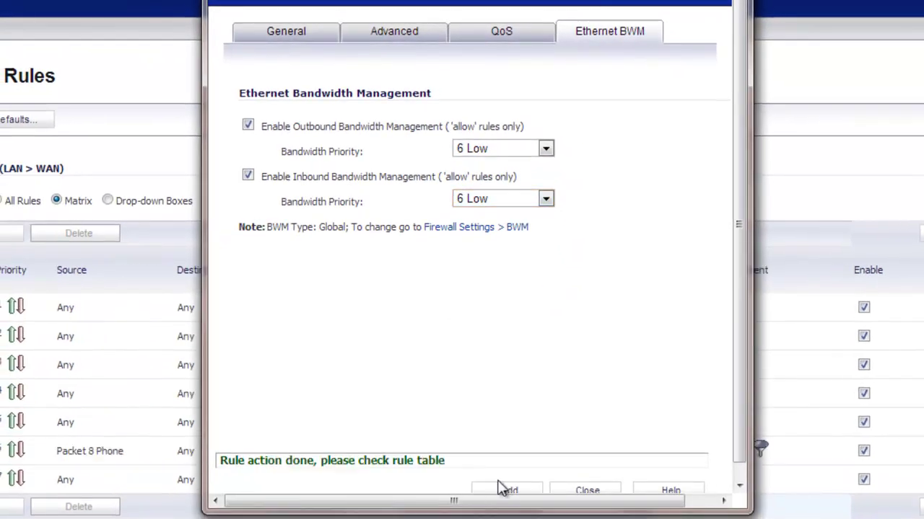
# Close the rule window and check rule 6's comment and bandwidth settings in the table.
pyautogui.click(588, 490)
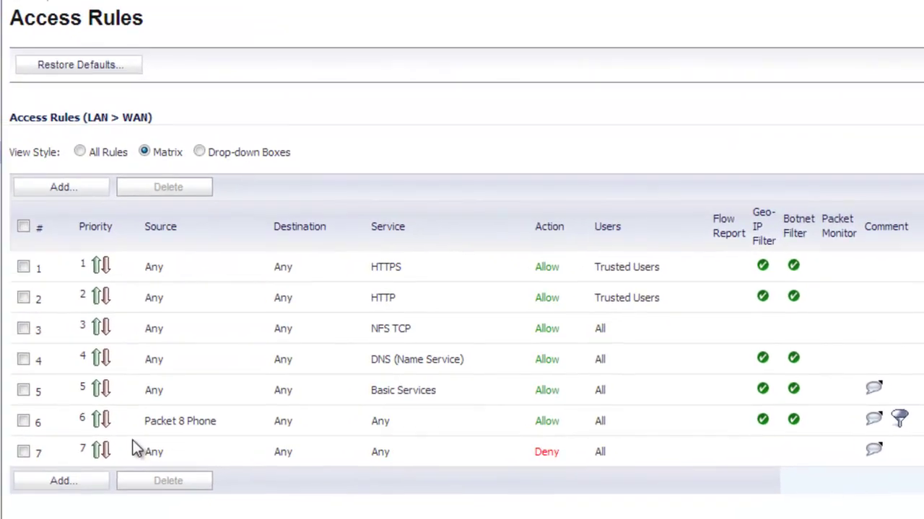
pyautogui.moveTo(185, 433)
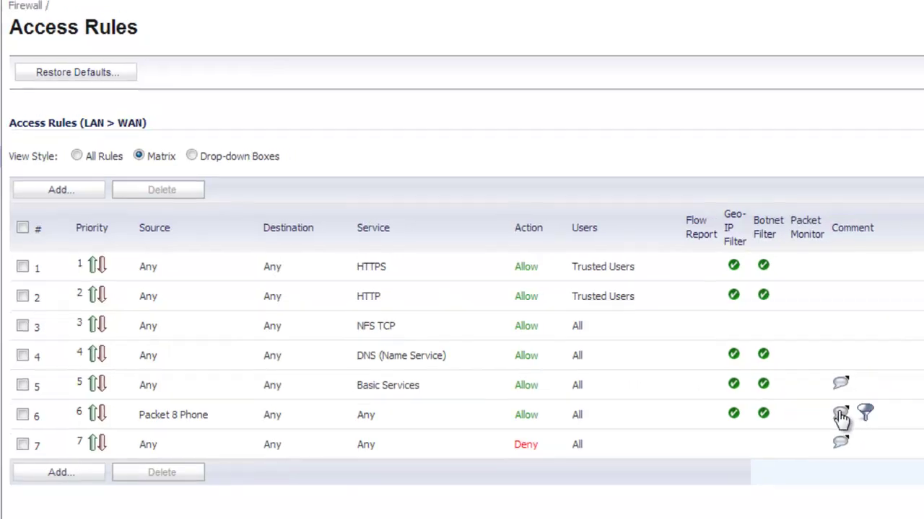
pyautogui.moveTo(841, 416)
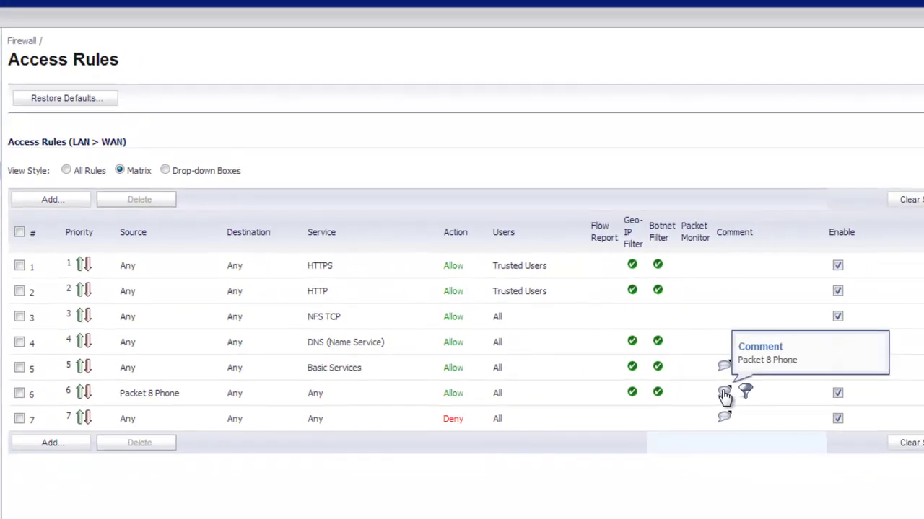
pyautogui.moveTo(746, 398)
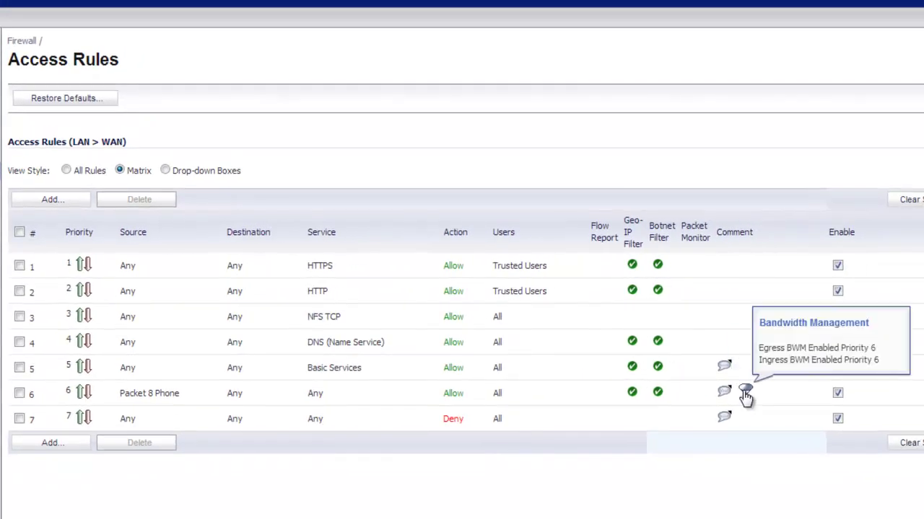